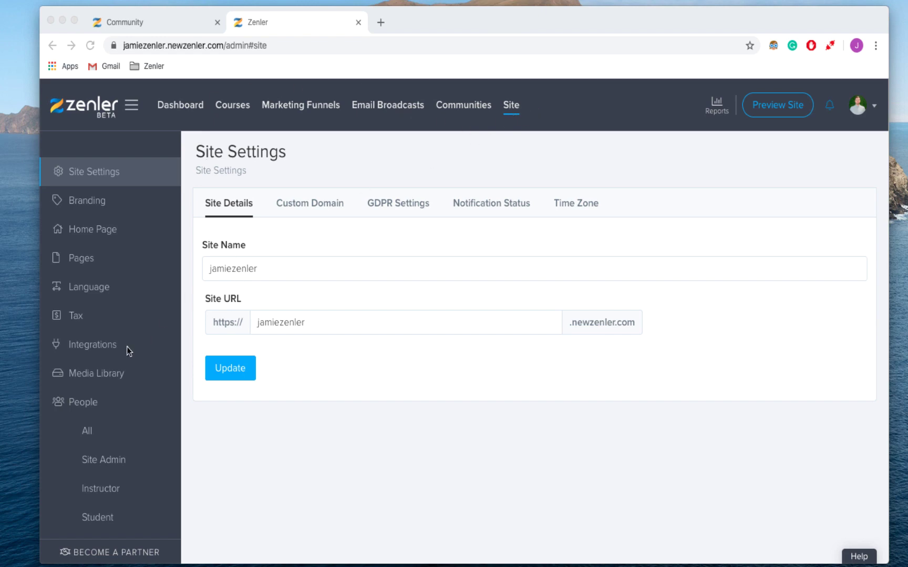
Show the People > All list with the site's three users.
scroll(127, 347, down, 4)
scroll(120, 359, down, 3)
click(84, 234)
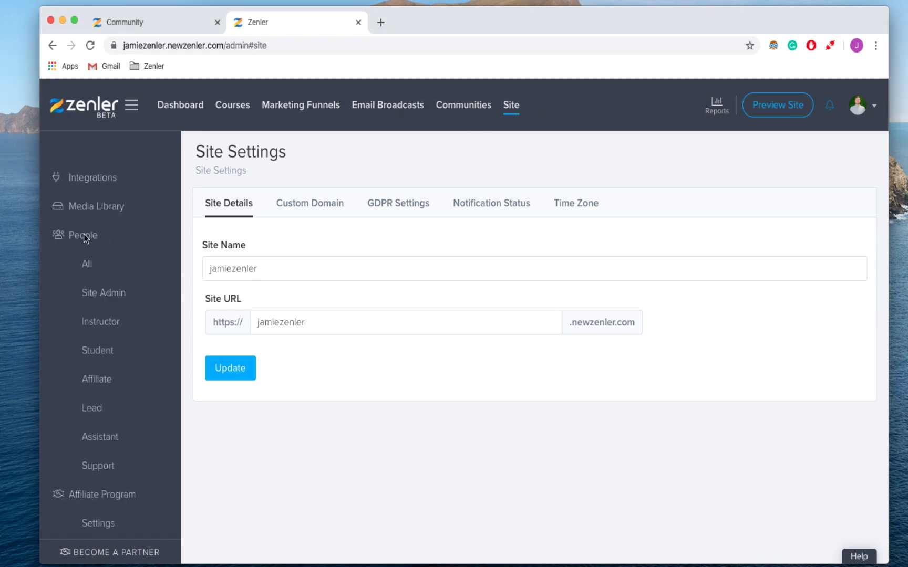
click(85, 235)
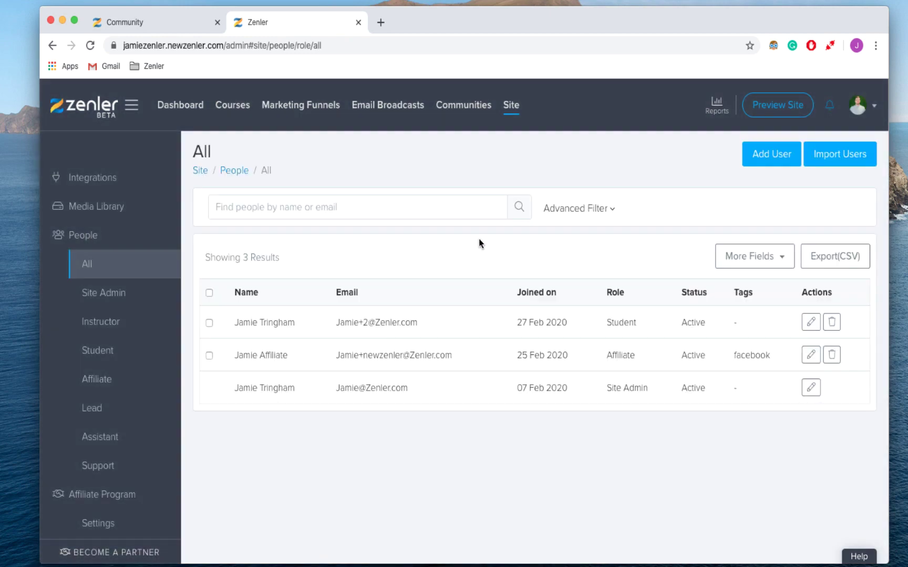
Start a new user with the suggested first name, last name and email.
click(760, 156)
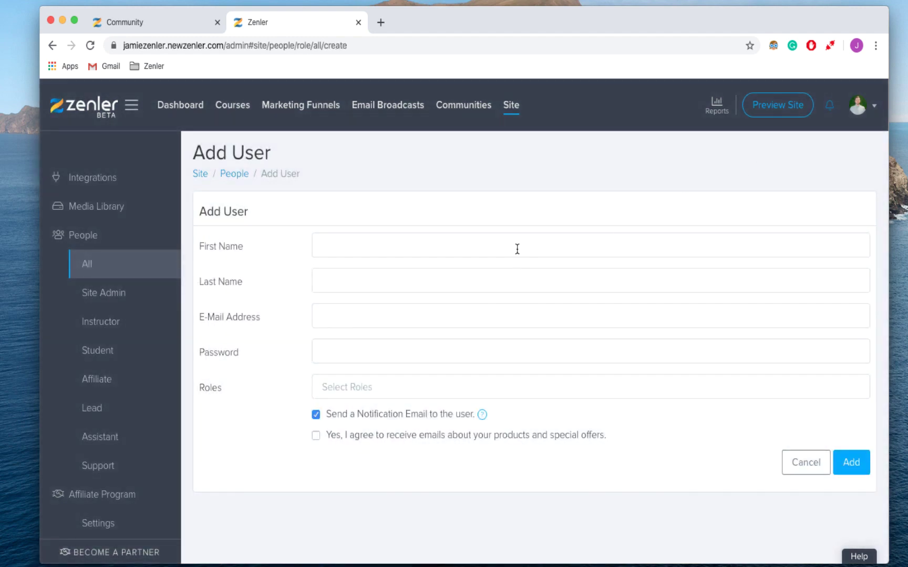
click(518, 249)
click(423, 267)
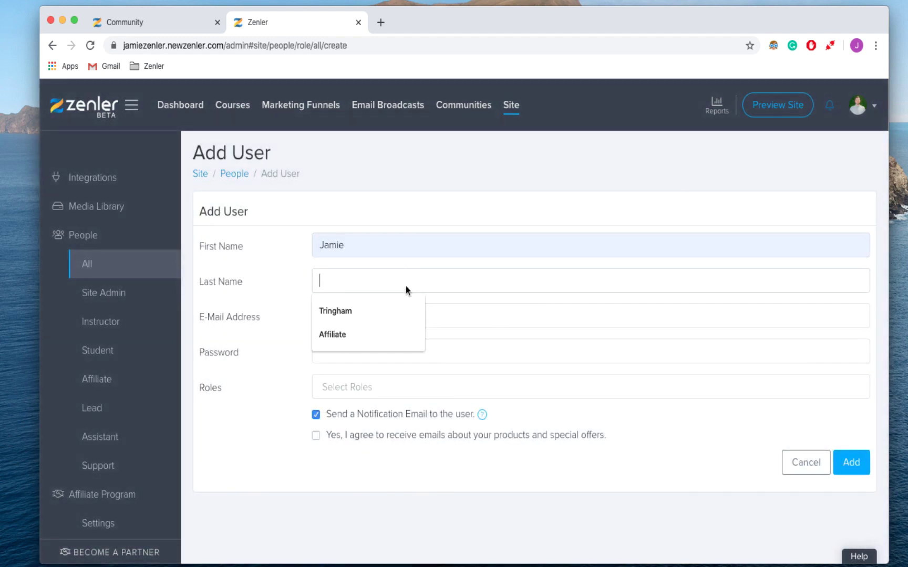
click(402, 310)
click(395, 346)
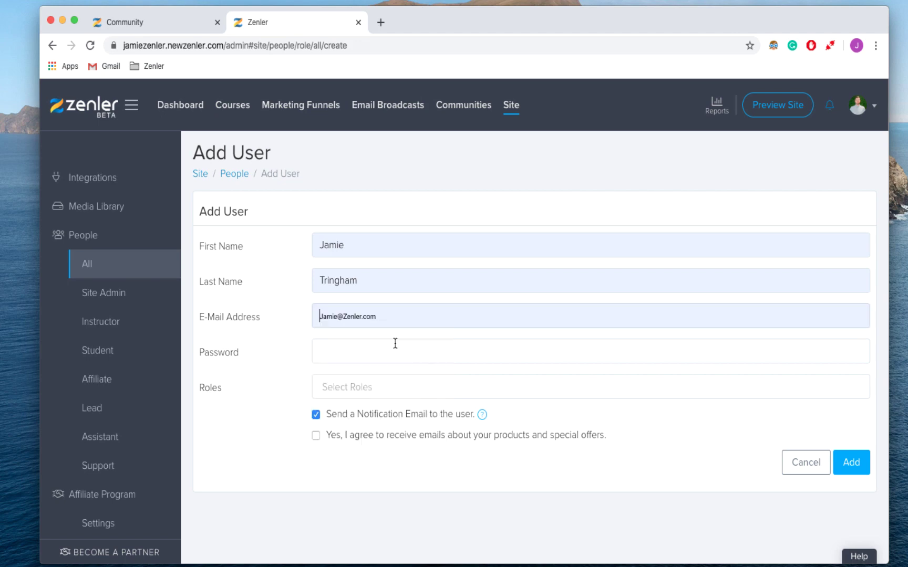
Change the number in the new user's email address to 3.
click(345, 317)
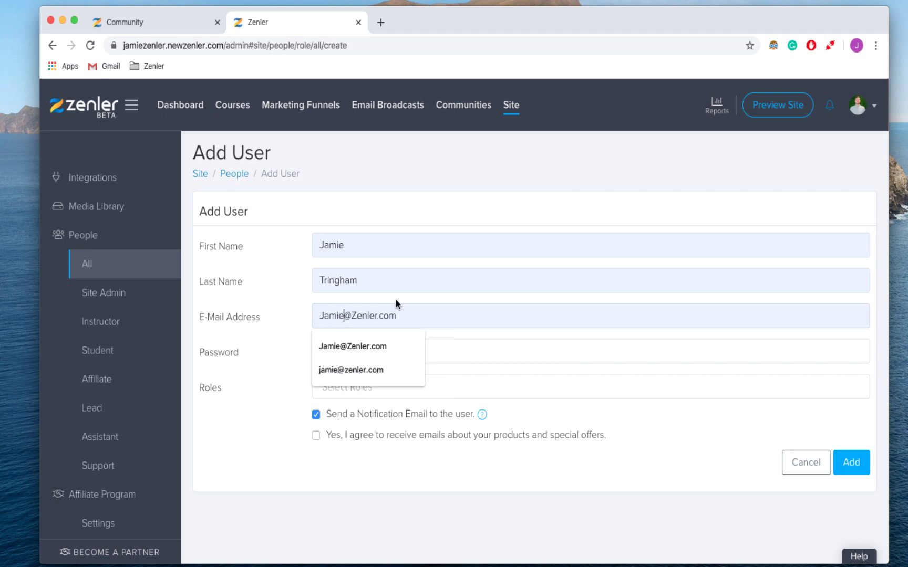
text(+2)
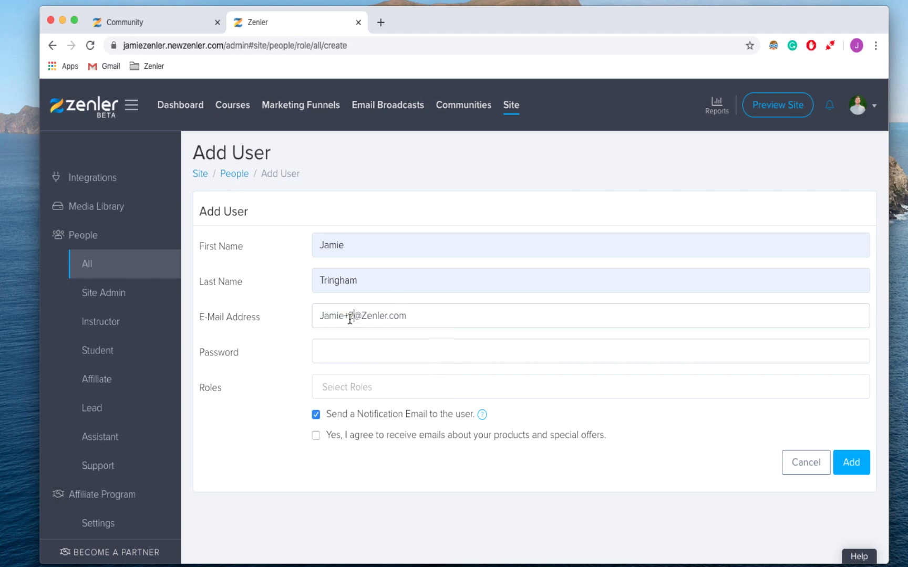
drag(354, 316, 346, 316)
key(Right)
key(BackSpace)
text(3)
click(345, 359)
text(password)
click(374, 387)
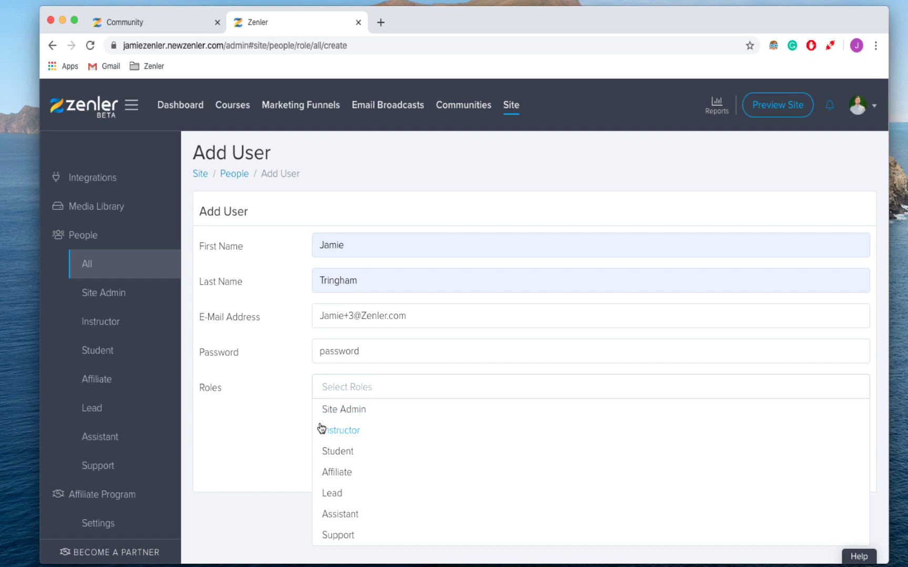
Give the user the Affiliate role with 30% commission and add the account.
click(331, 475)
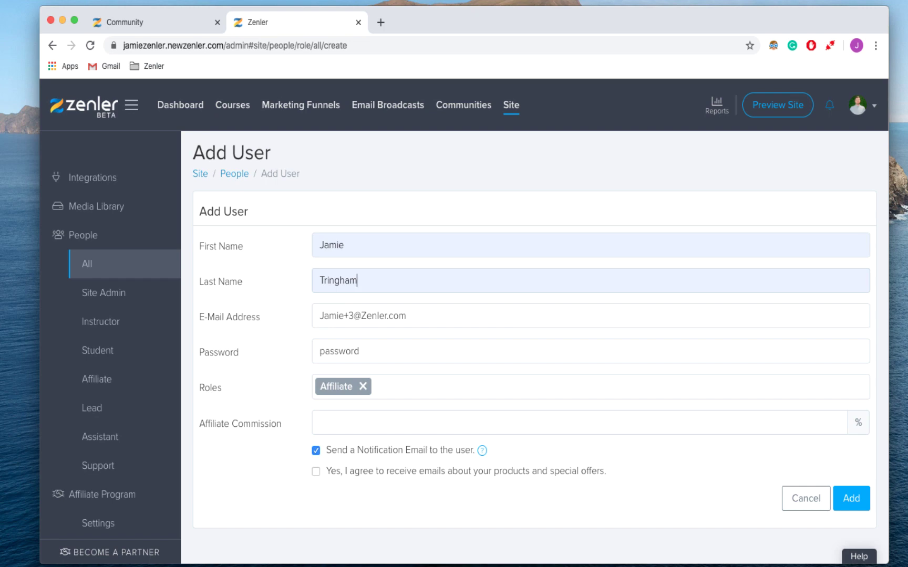
click(695, 420)
drag(834, 420, 836, 424)
click(848, 504)
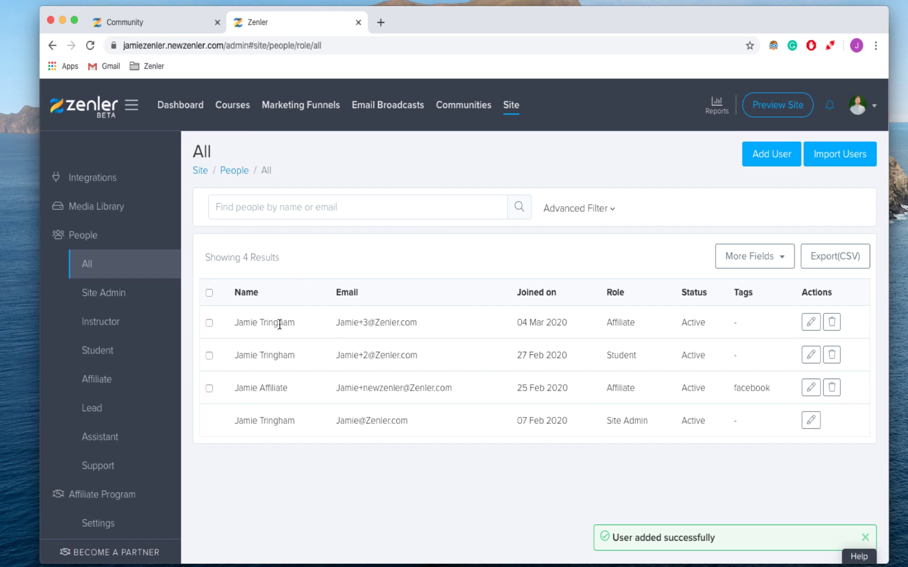
Check the new affiliate's details in the first row of the people list.
drag(237, 322, 711, 320)
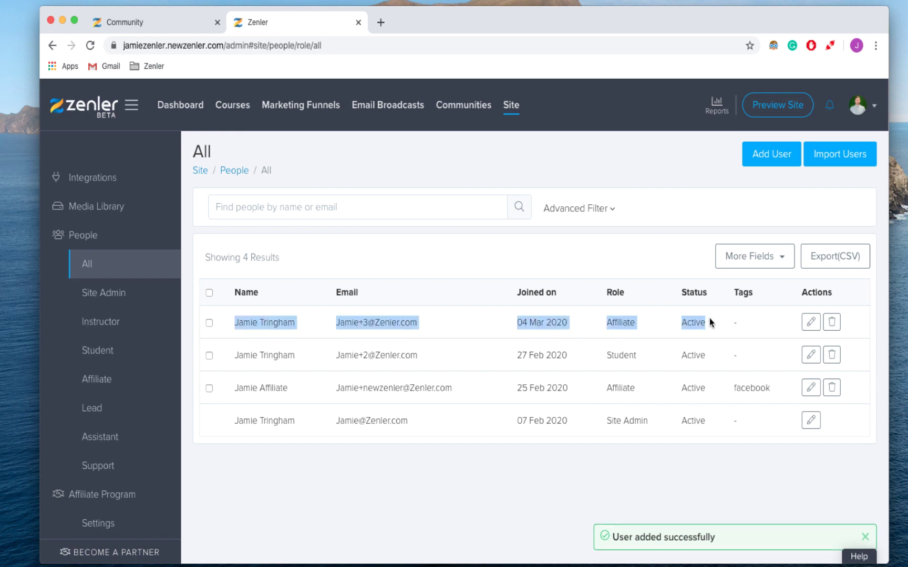
click(710, 319)
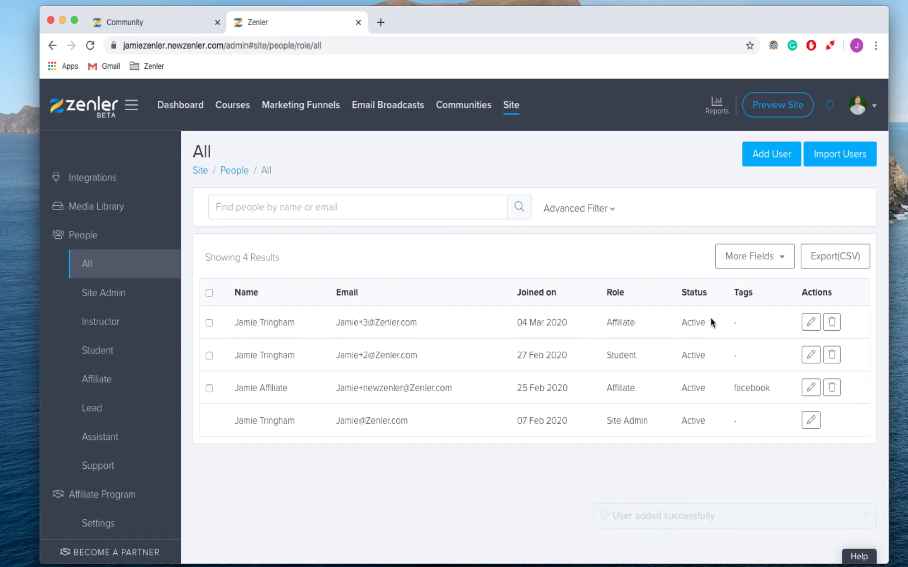
Open the new affiliate's edit profile and scroll through its form.
click(812, 323)
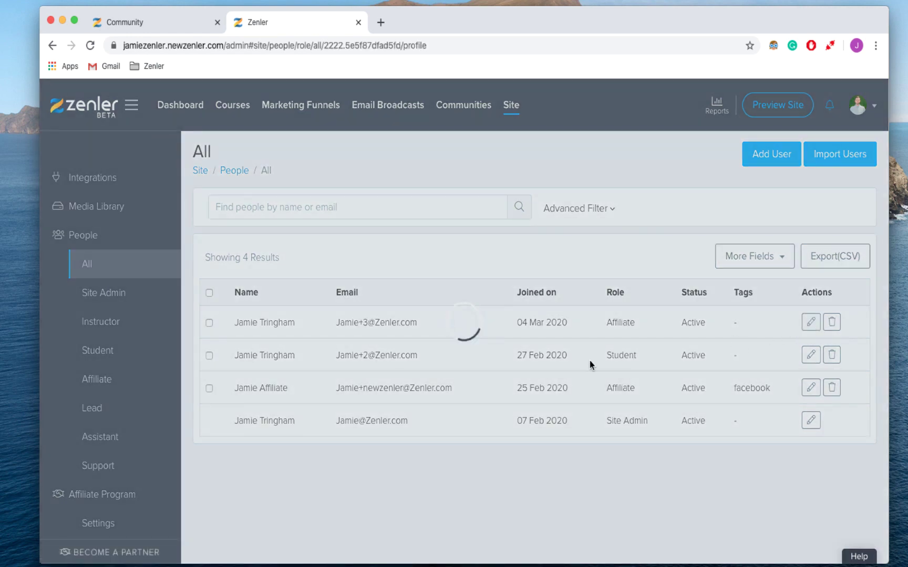
scroll(526, 378, down, 6)
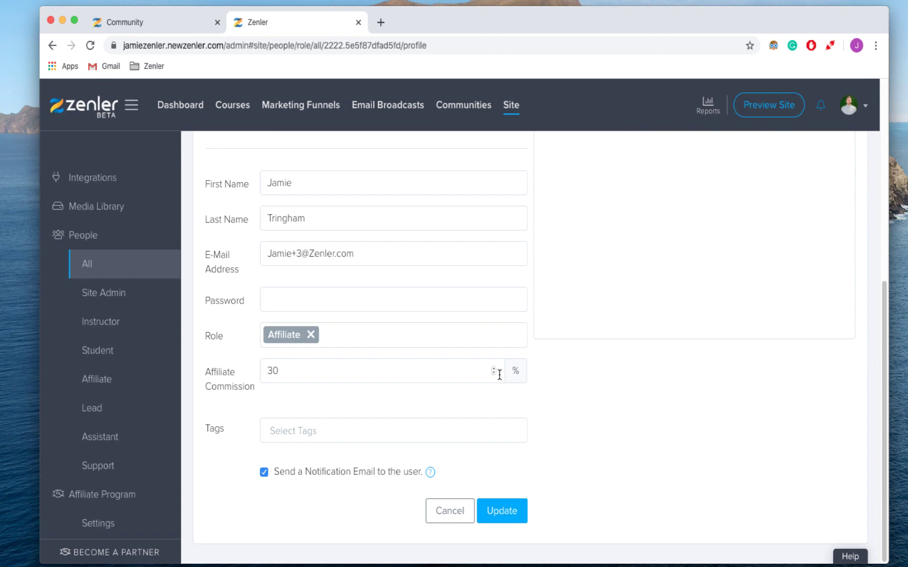
scroll(431, 364, up, 6)
scroll(436, 366, down, 6)
scroll(569, 418, up, 6)
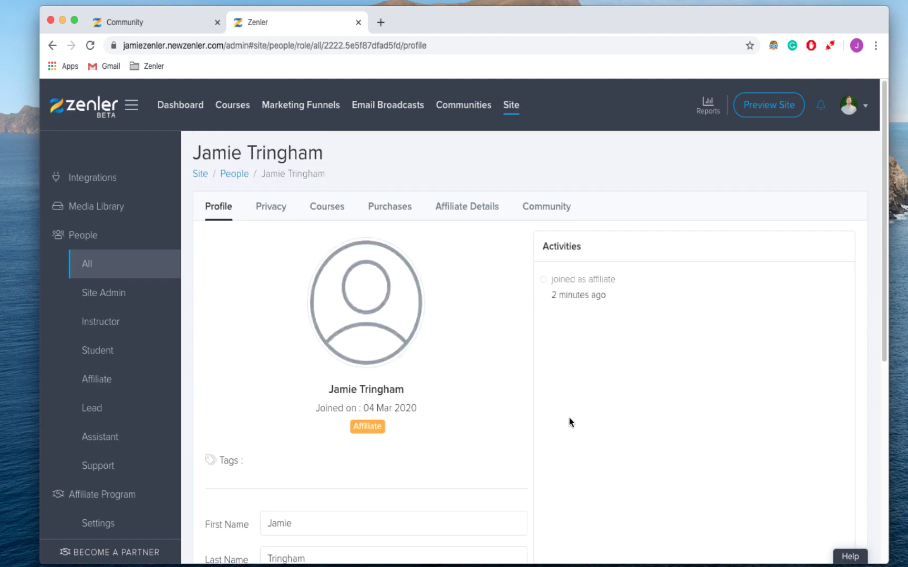
Set Affiliate Access Level to Course specific with only 'Getting Started With Zenler' added.
click(463, 211)
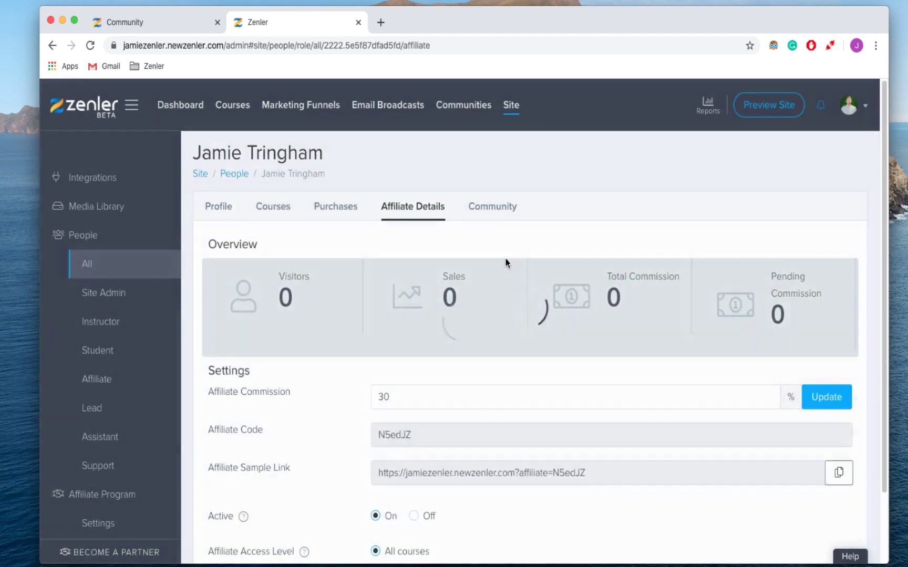
scroll(534, 337, down, 1)
scroll(535, 339, down, 2)
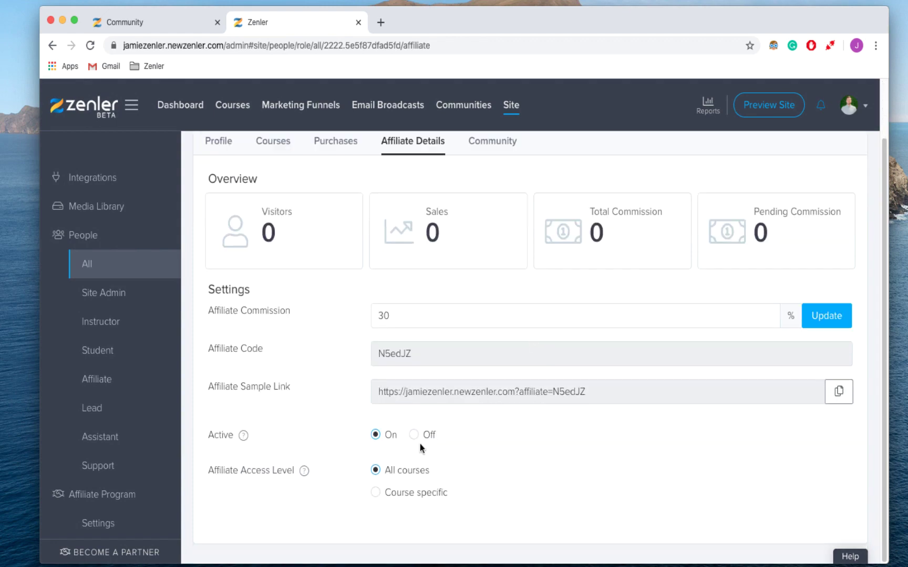
click(377, 493)
scroll(374, 502, down, 1)
scroll(408, 500, down, 1)
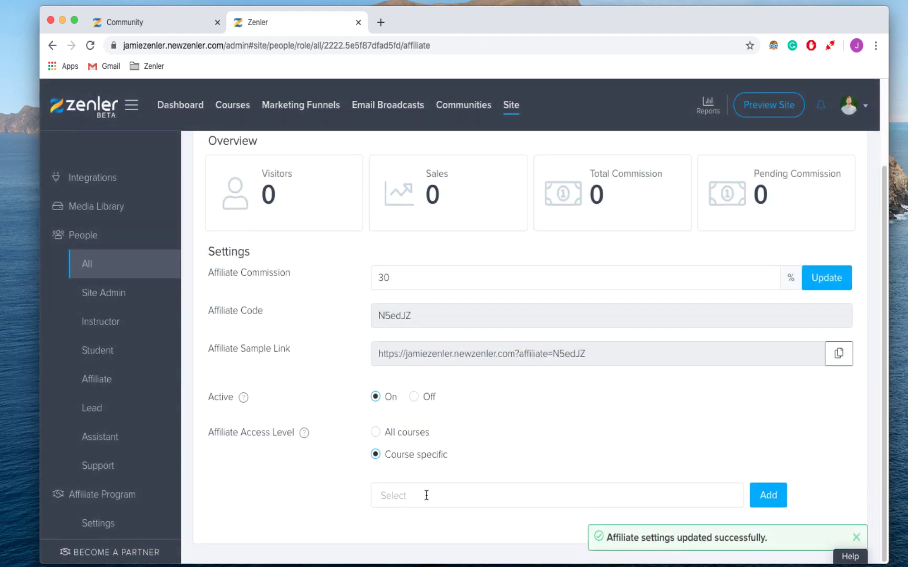
click(426, 496)
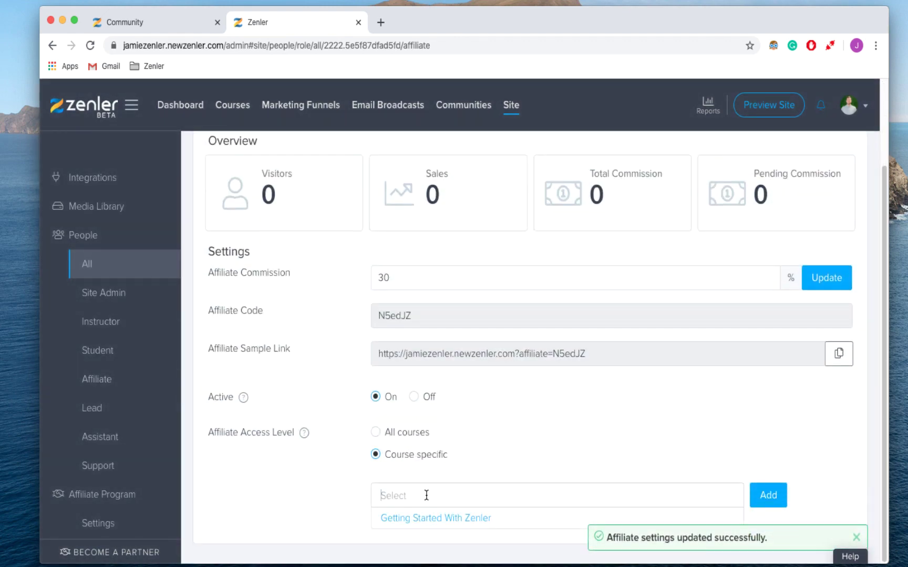
click(441, 519)
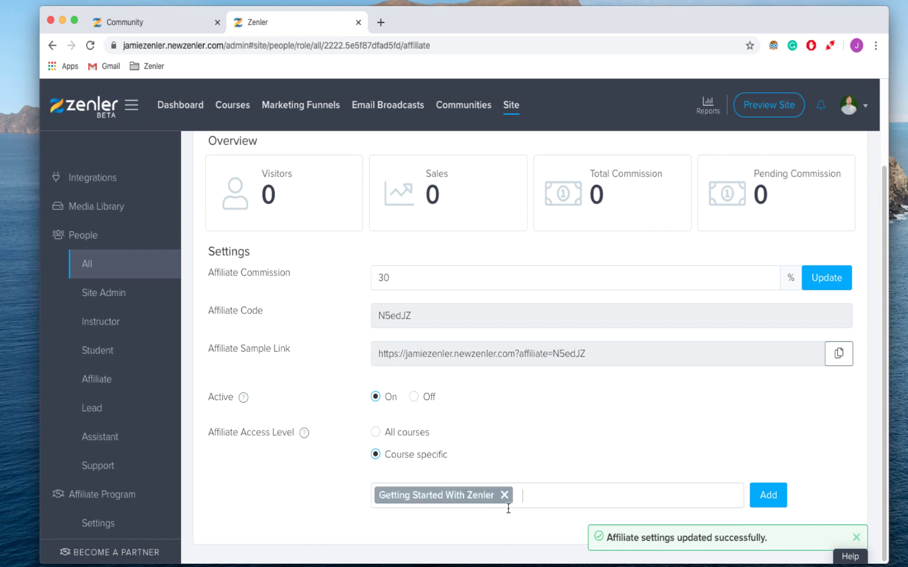
click(773, 506)
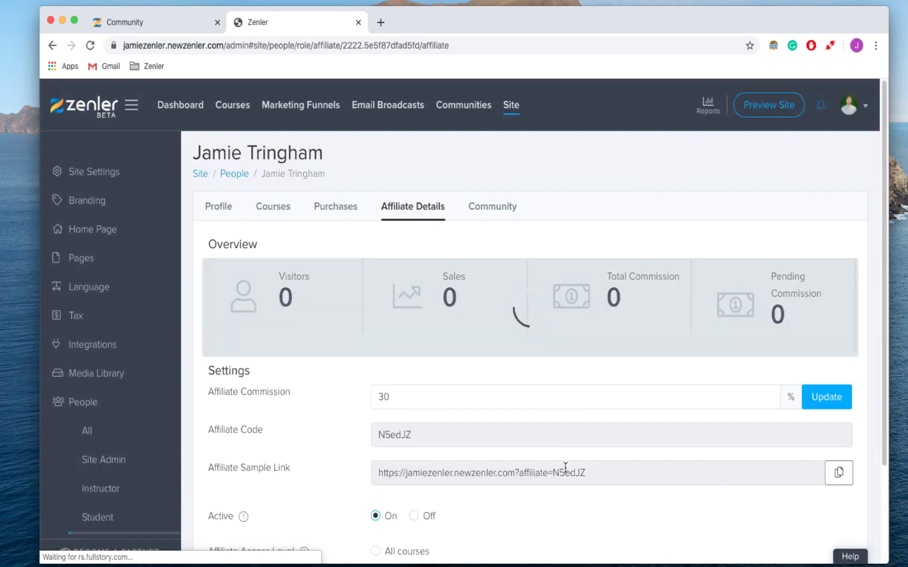
scroll(631, 522, down, 3)
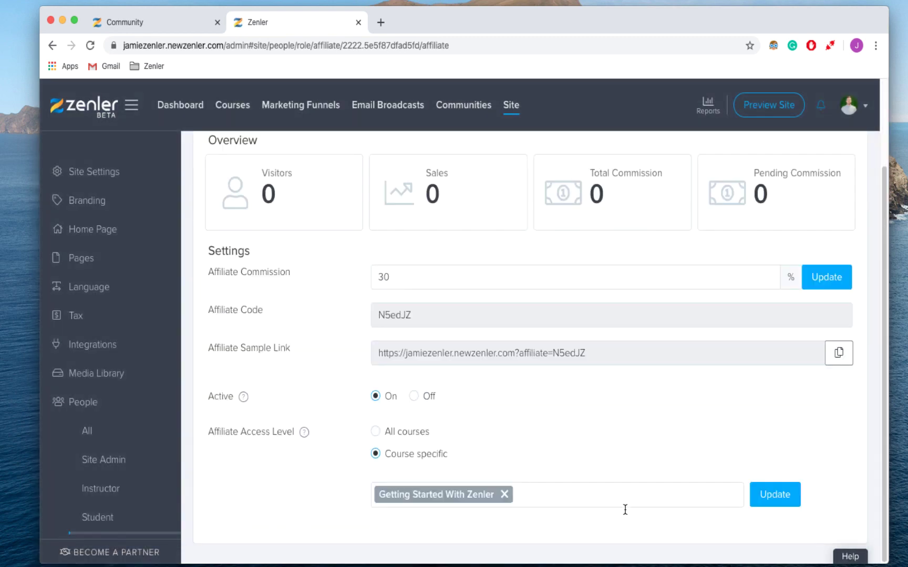
Inspect the affiliate sample link and its code, then copy the link.
triple_click(480, 348)
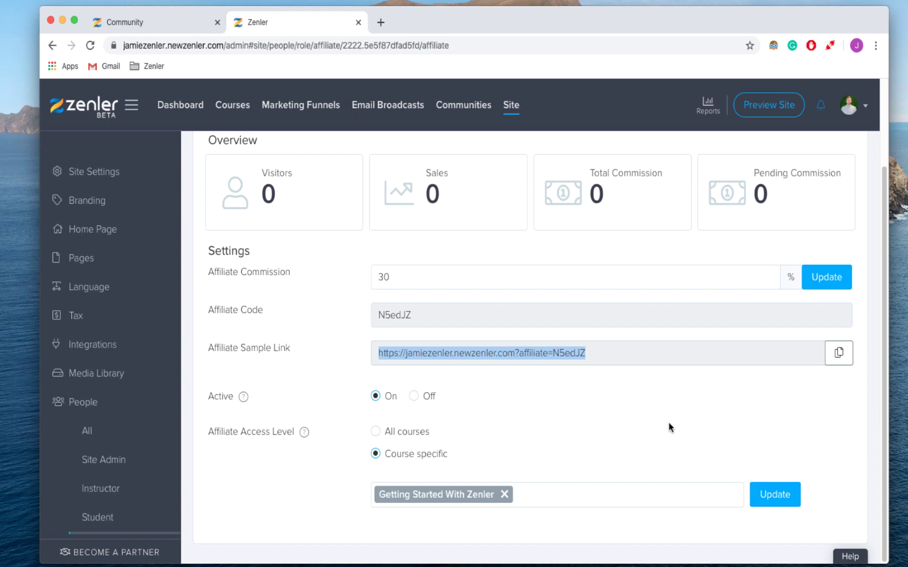
click(670, 428)
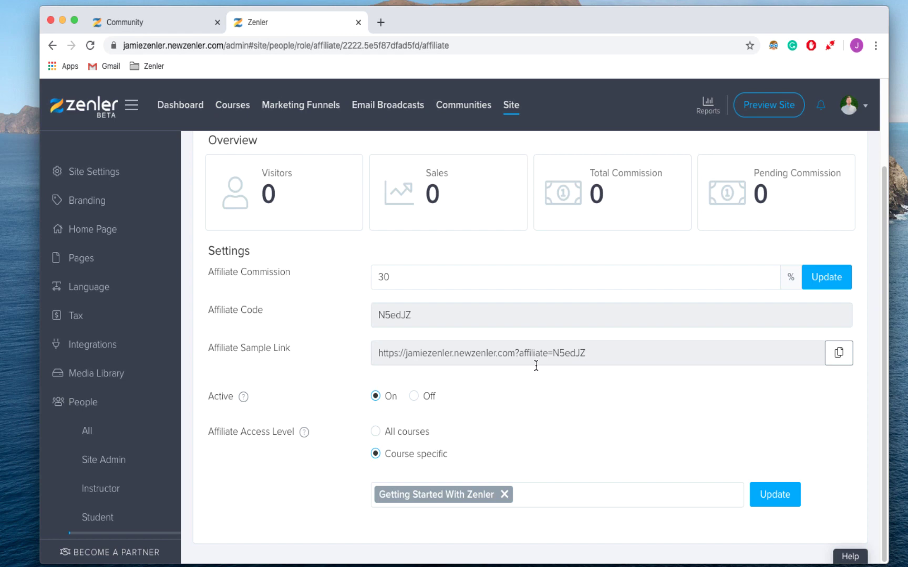
mouse_move(587, 353)
mouse_down()
mouse_move(518, 350)
mouse_move(590, 352)
mouse_up()
double_click(421, 317)
scroll(520, 349, up, 2)
scroll(523, 349, down, 2)
click(623, 402)
drag(385, 353, 589, 353)
click(847, 357)
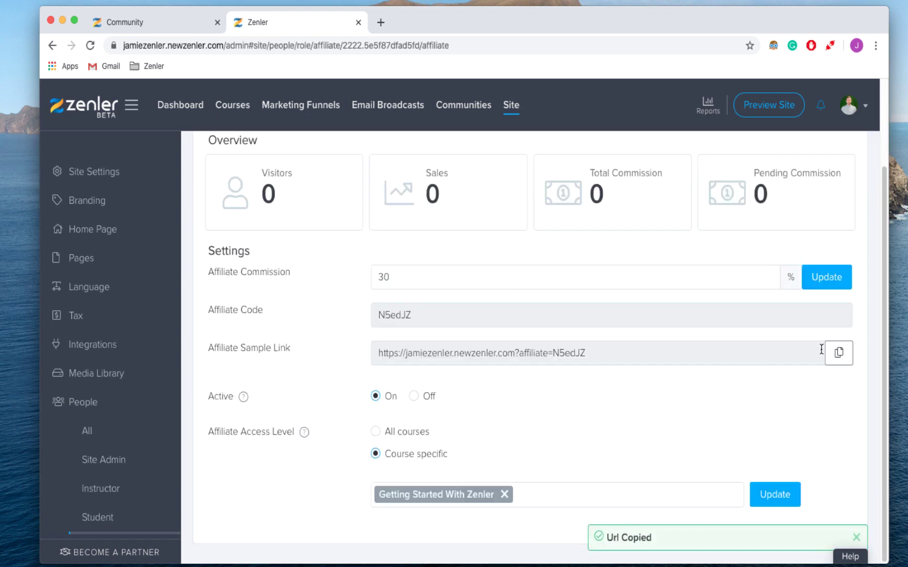
Load the copied affiliate link in a Chrome incognito window, then close it.
click(860, 44)
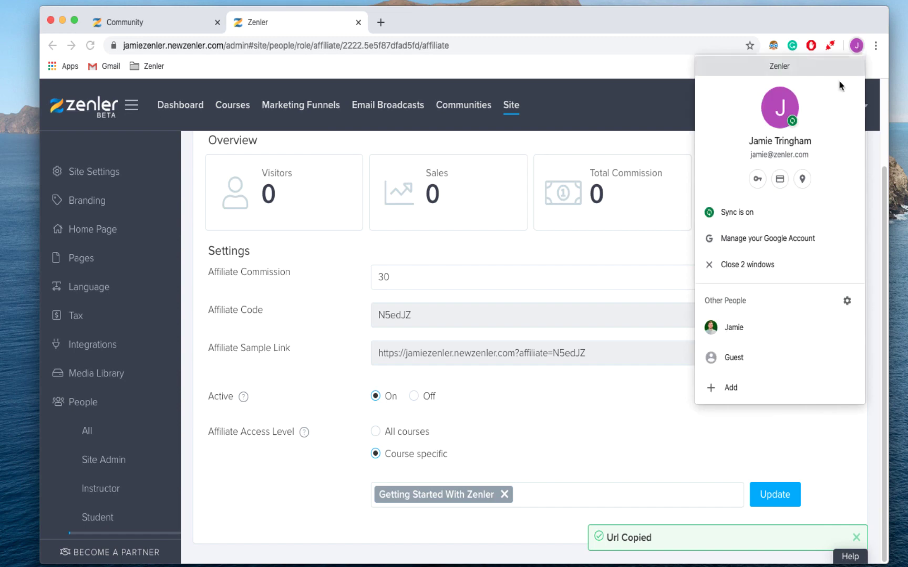
click(651, 113)
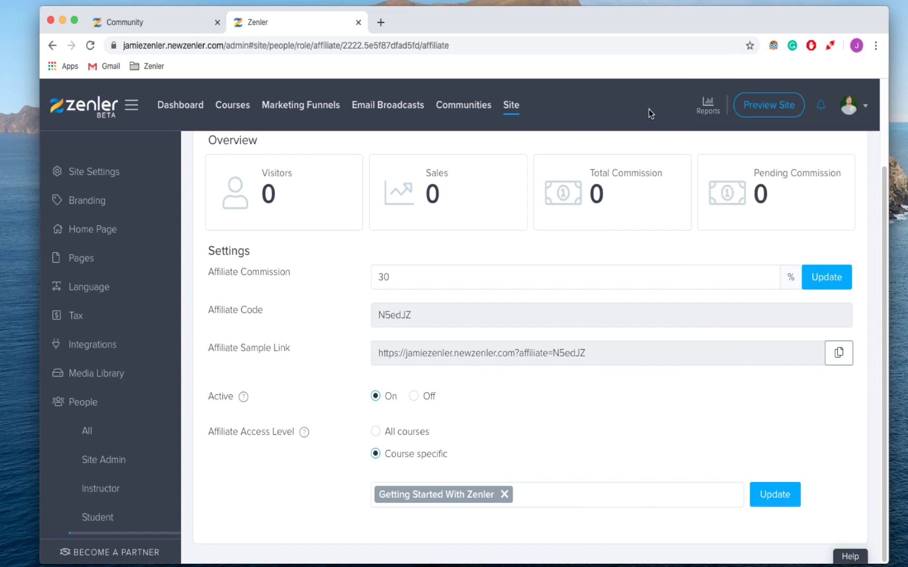
key(super+shift+n)
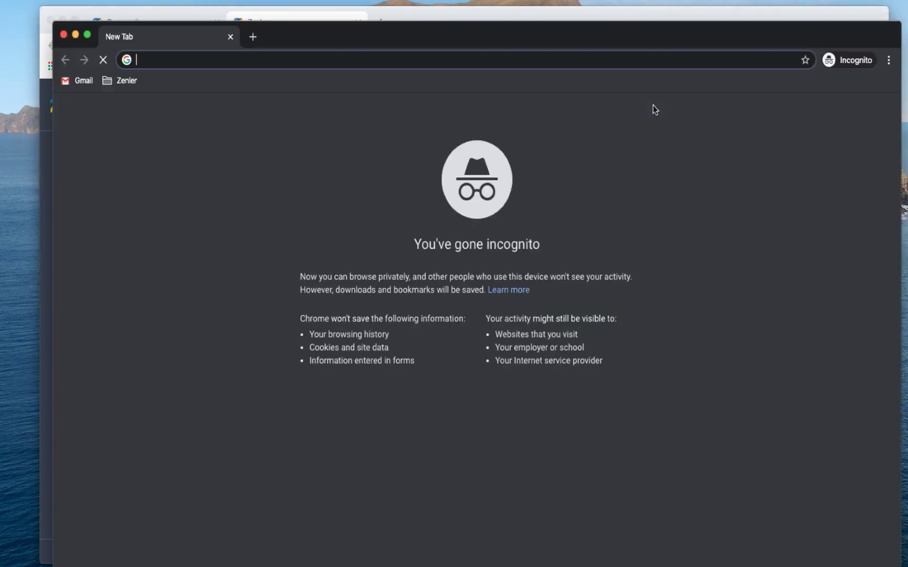
key(super+v)
key(Return)
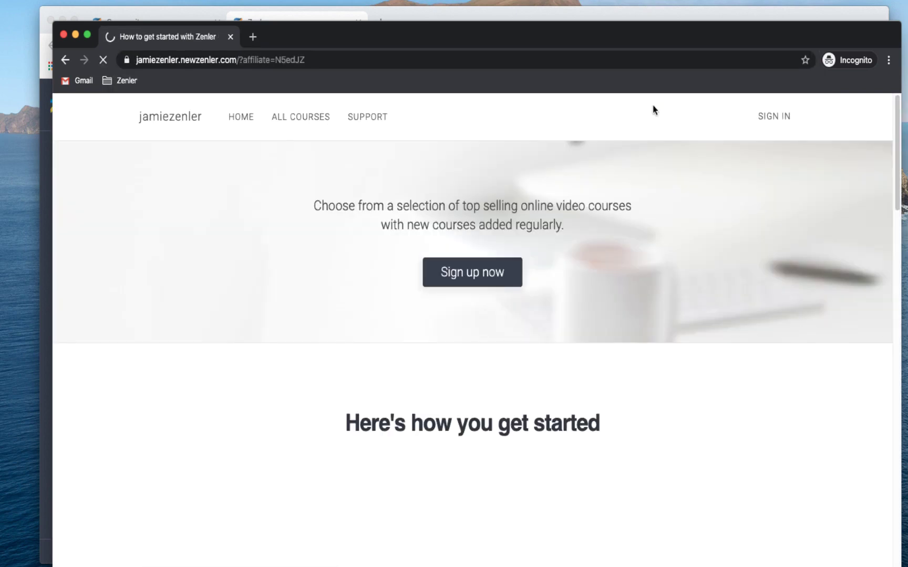
key(super+w)
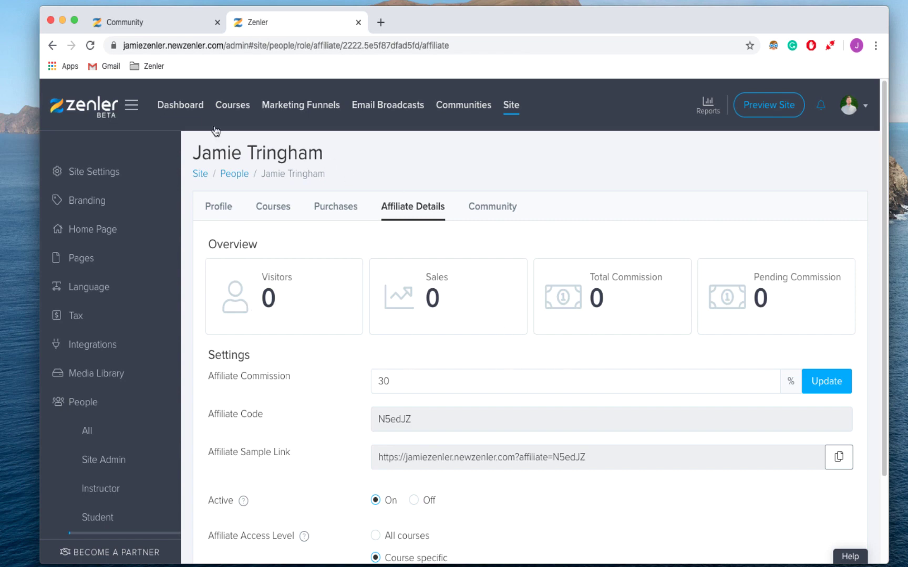
Reload Affiliate Details and check that the Visitors card shows 1.
click(90, 46)
drag(269, 293, 300, 299)
click(300, 298)
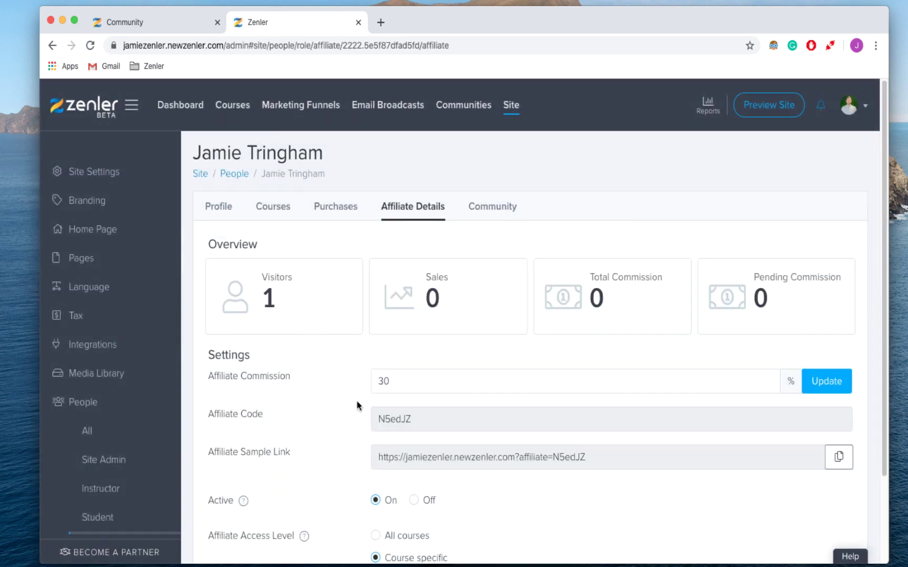